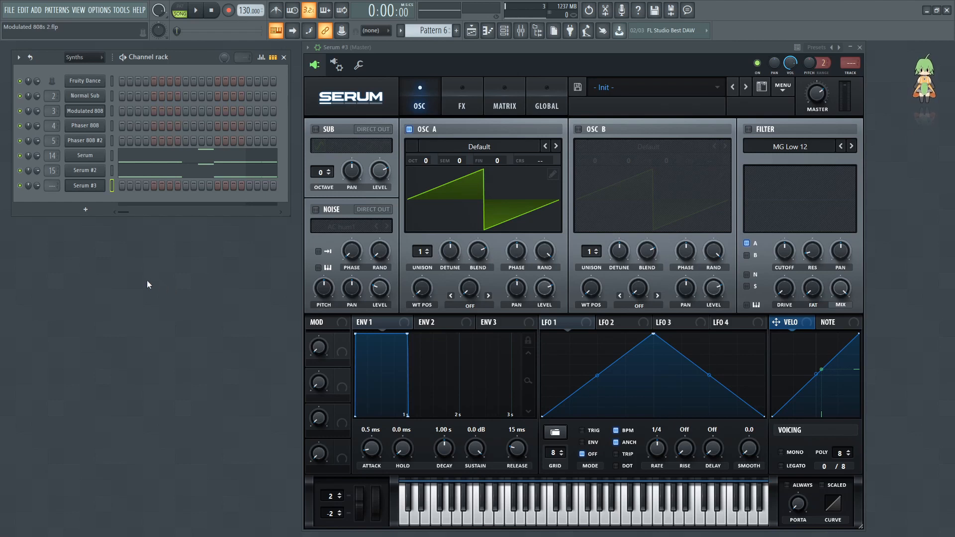
Enable oscillator B and load the Analog wavetable Basic Shapes into oscillator A
{"action": "left_click", "coordinate": [90, 113]}
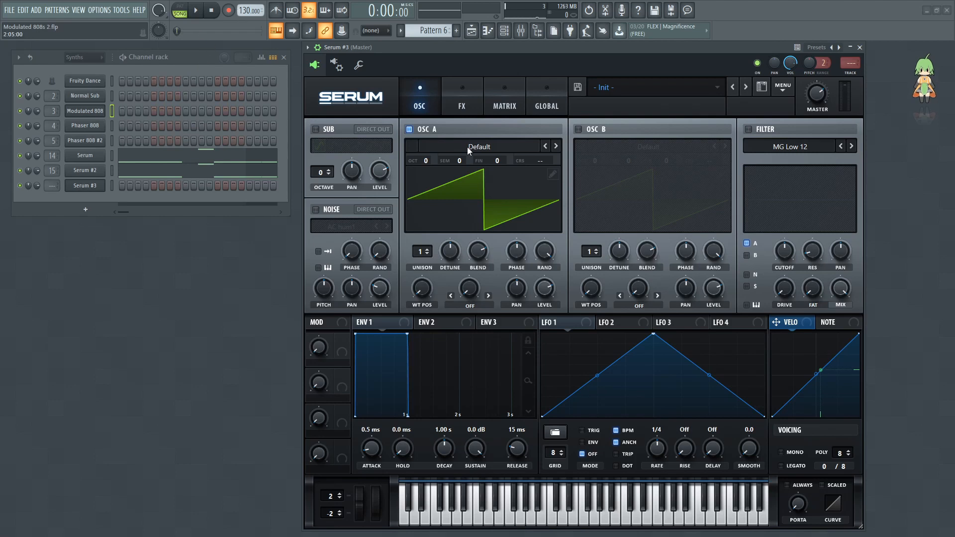
{"action": "left_click", "coordinate": [578, 130]}
{"action": "left_click", "coordinate": [488, 146]}
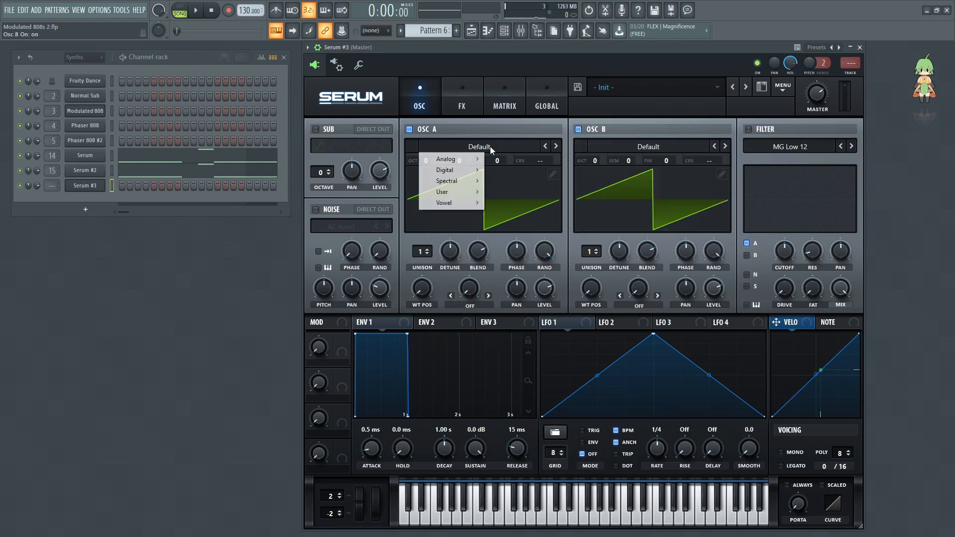
{"action": "mouse_move", "coordinate": [468, 163]}
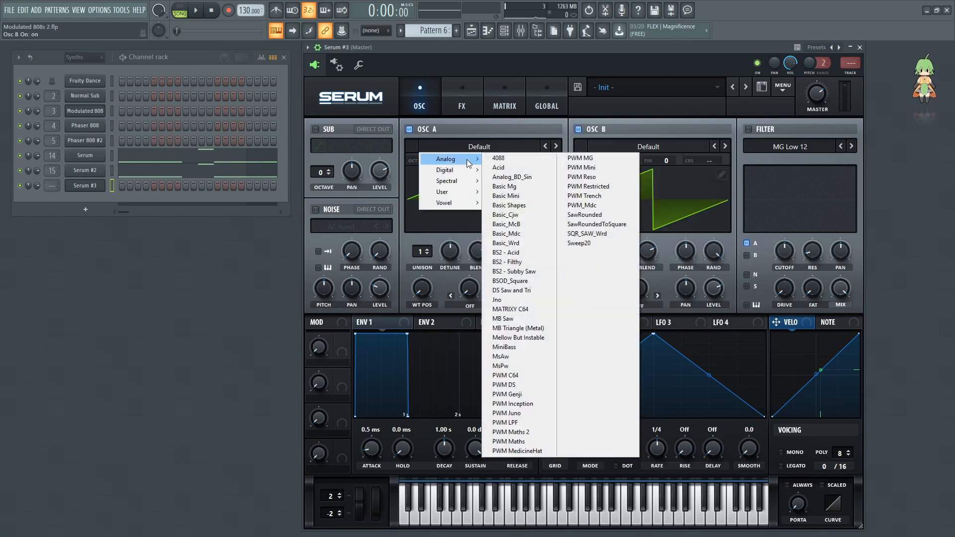
{"action": "left_click", "coordinate": [523, 206]}
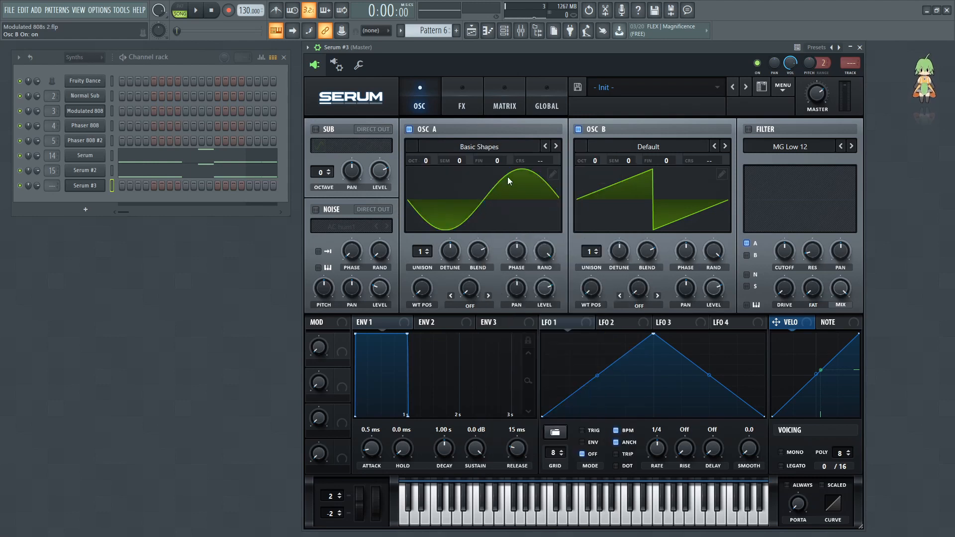
Load the Digital wavetable Harmonic Morph into oscillator B and set its octave to +2
{"action": "left_click", "coordinate": [635, 145]}
{"action": "mouse_move", "coordinate": [622, 170]}
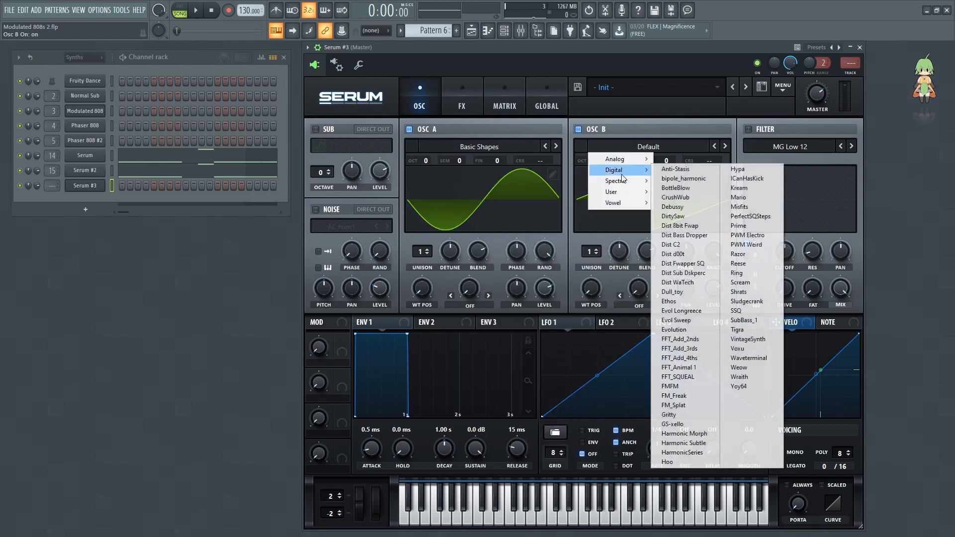
{"action": "left_click", "coordinate": [699, 433]}
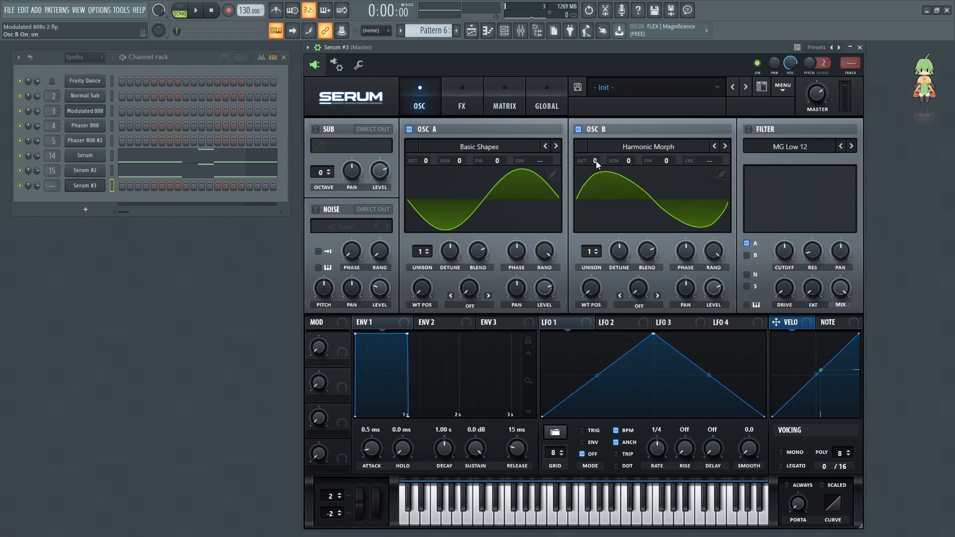
{"action": "left_click_drag", "start_coordinate": [596, 161], "coordinate": [601, 144]}
Turn the levels of oscillators A and B all the way down and set both to 16 unison voices
{"action": "left_click_drag", "start_coordinate": [717, 293], "coordinate": [706, 388]}
{"action": "left_click_drag", "start_coordinate": [551, 287], "coordinate": [536, 389]}
{"action": "left_click_drag", "start_coordinate": [420, 253], "coordinate": [429, 89]}
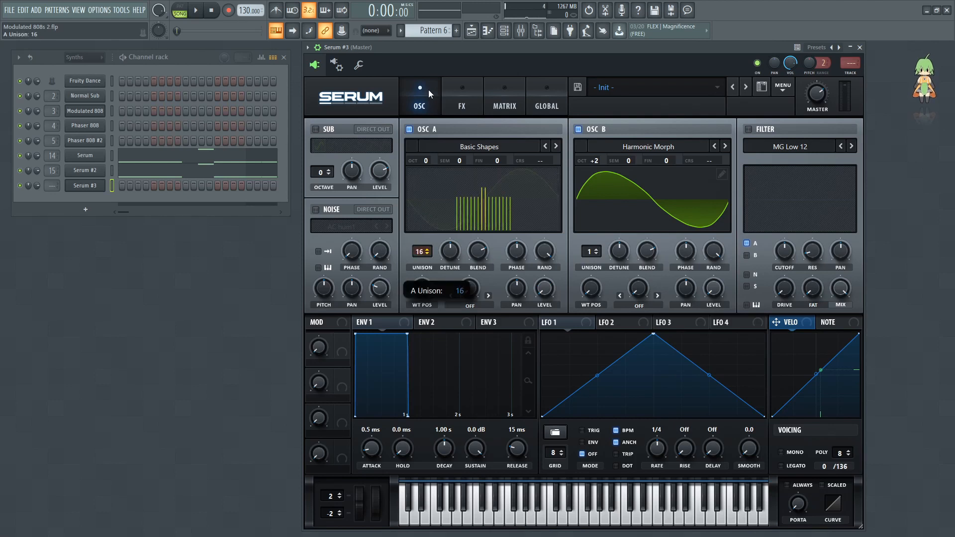
{"action": "left_click_drag", "start_coordinate": [586, 253], "coordinate": [589, 80]}
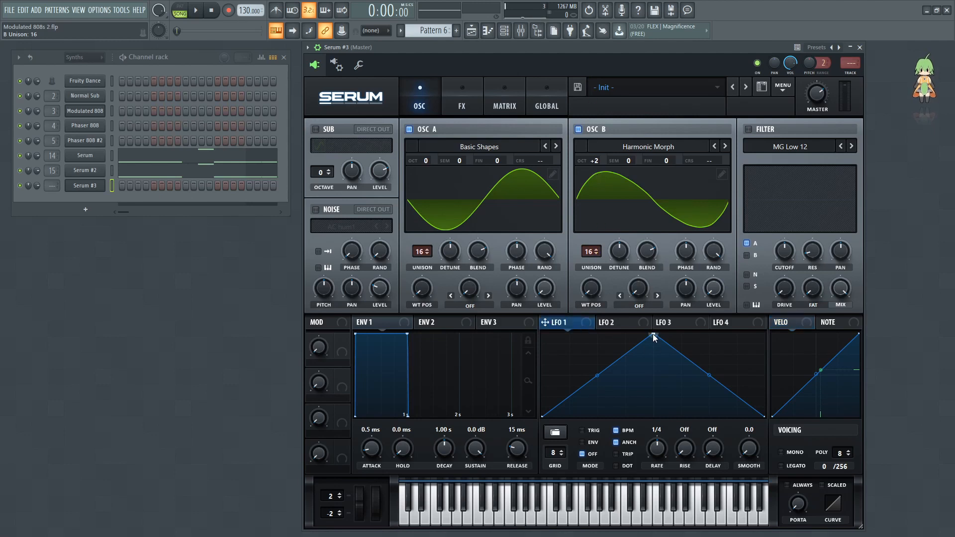
Shape LFO 1 with its peak a quarter of the way in and both segments bowed upward, and set its rate to 1/2
{"action": "left_click_drag", "start_coordinate": [655, 338], "coordinate": [597, 304]}
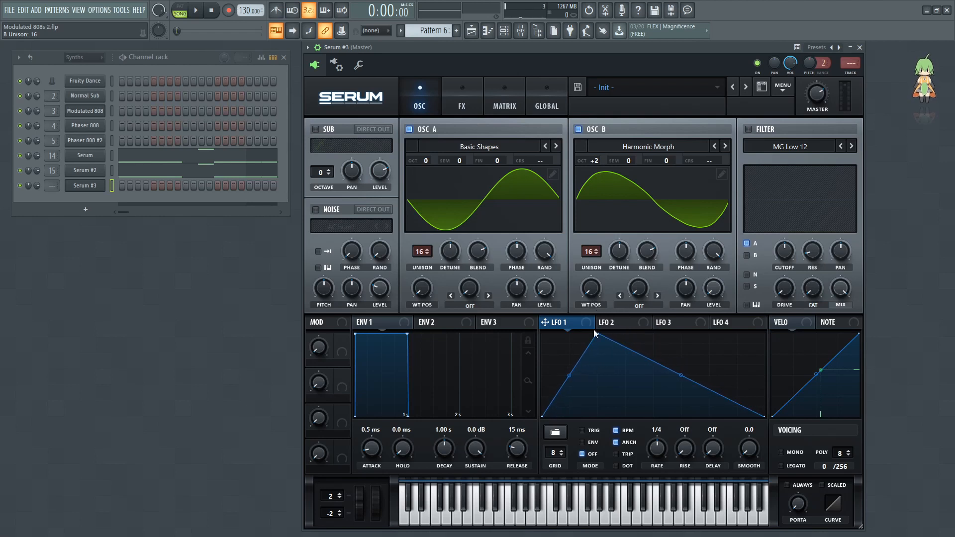
{"action": "left_click_drag", "start_coordinate": [569, 376], "coordinate": [570, 372]}
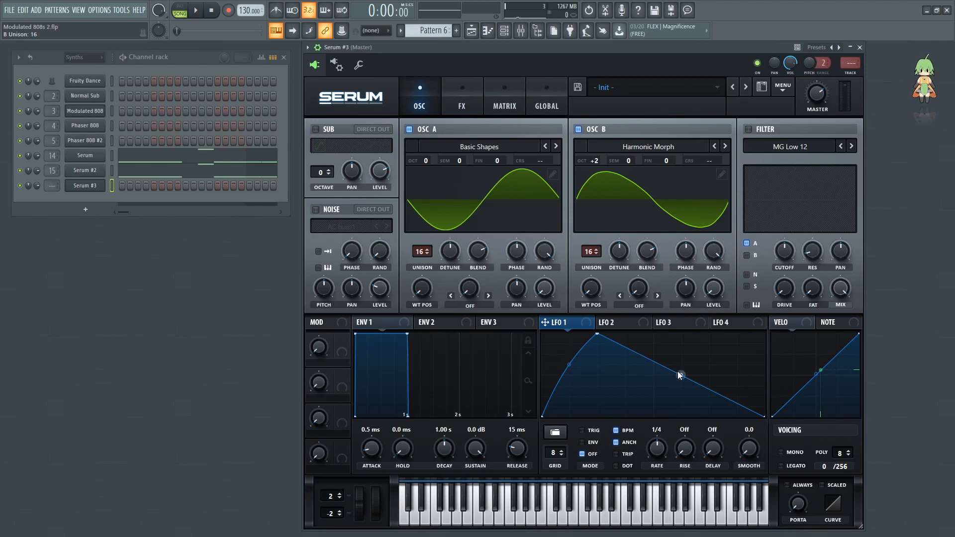
{"action": "left_click_drag", "start_coordinate": [680, 375], "coordinate": [683, 360]}
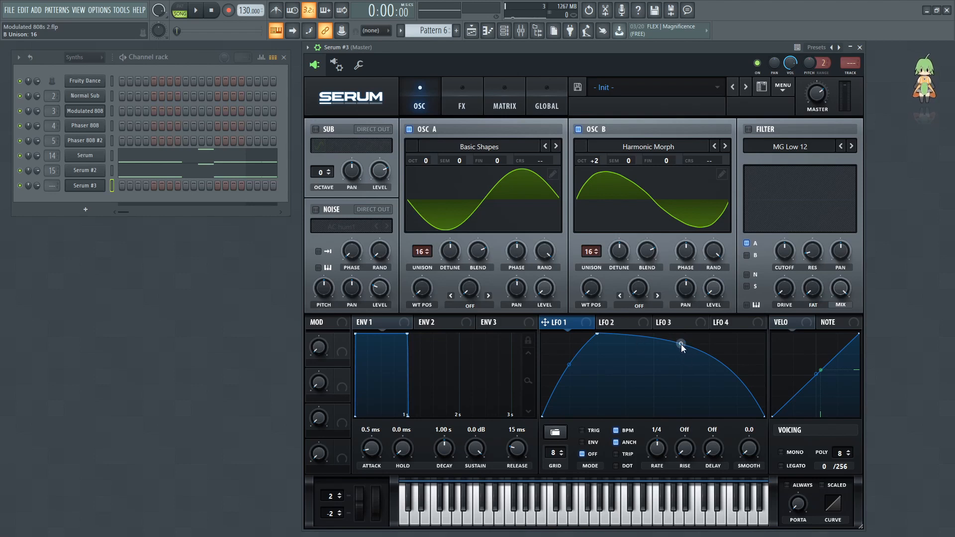
{"action": "left_click_drag", "start_coordinate": [656, 450], "coordinate": [657, 459]}
Set oscillator A's warp mode to FM (from B) and modulate its warp amount and level with LFO 1
{"action": "left_click", "coordinate": [471, 305]}
{"action": "left_click", "coordinate": [494, 259]}
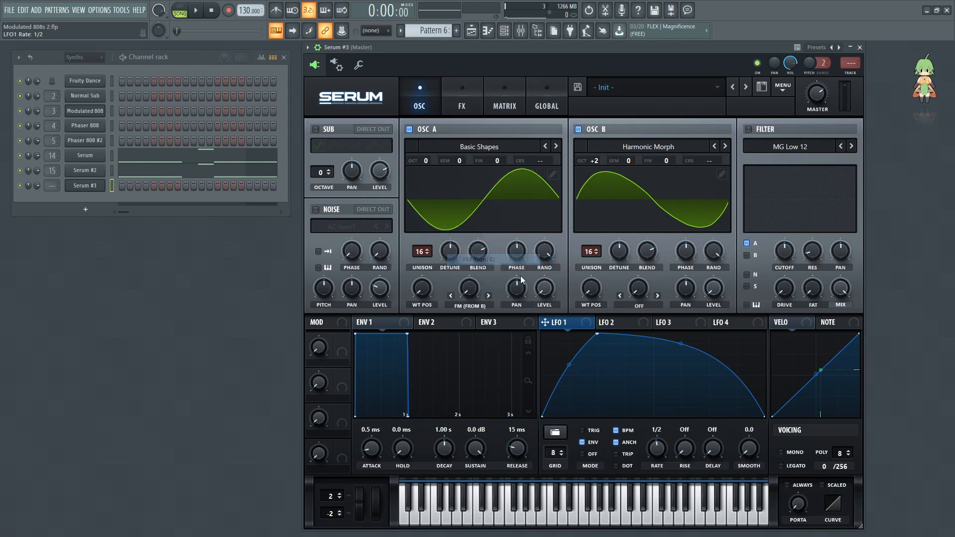
{"action": "left_click_drag", "start_coordinate": [471, 292], "coordinate": [454, 306]}
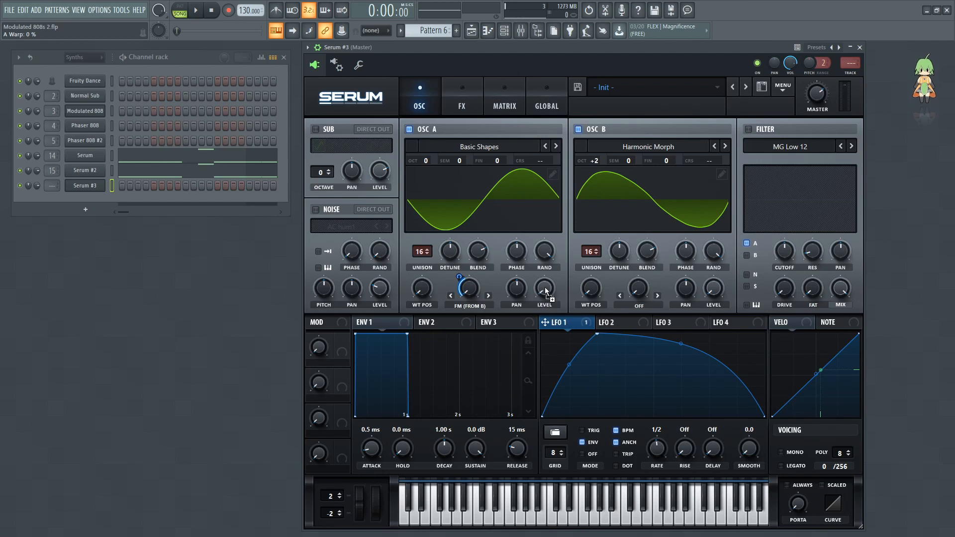
{"action": "left_click_drag", "start_coordinate": [545, 287], "coordinate": [545, 289]}
Enable the filter and set its type to LP 12 from the Multi category
{"action": "left_click", "coordinate": [749, 129]}
{"action": "left_click", "coordinate": [798, 148]}
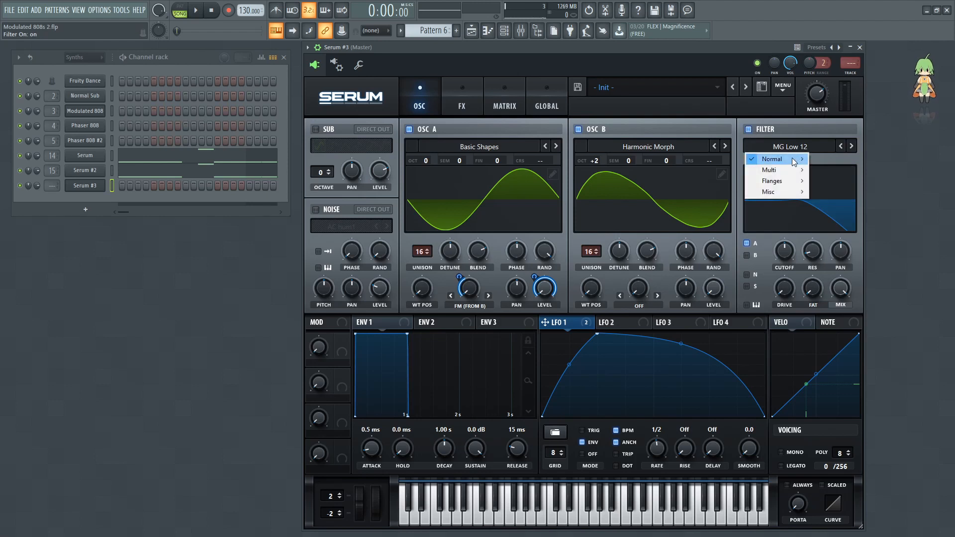
{"action": "mouse_move", "coordinate": [785, 171]}
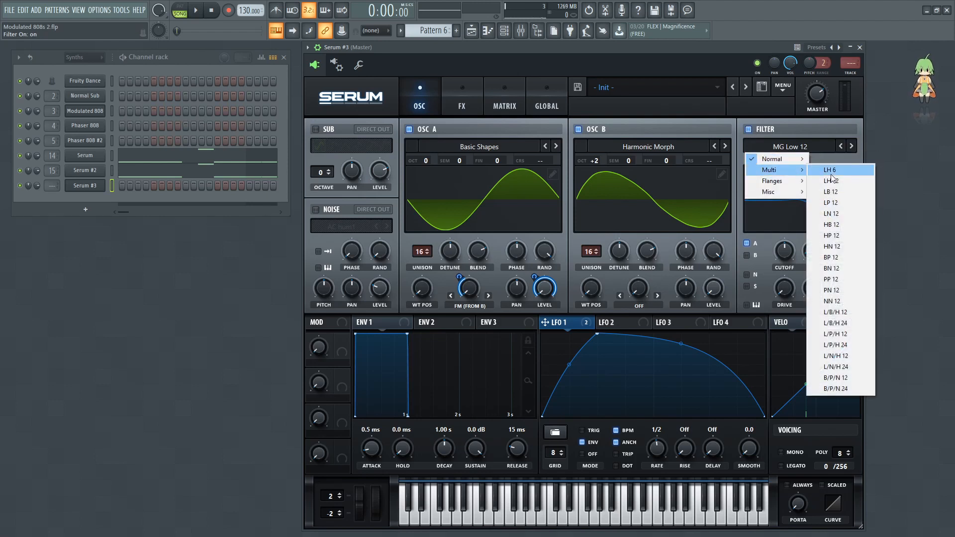
{"action": "left_click", "coordinate": [845, 202]}
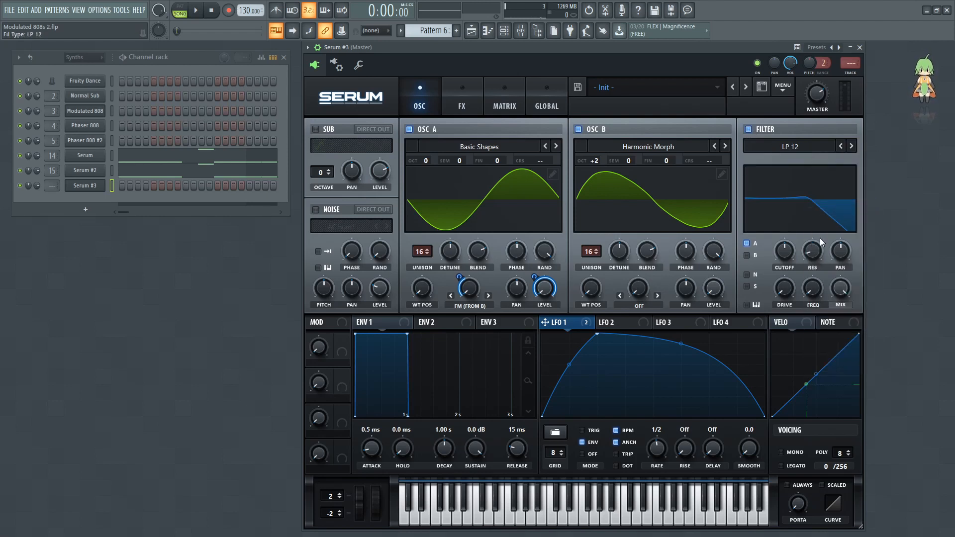
Set the filter cutoff to 90 Hz and modulate it with LFO 1
{"action": "left_click", "coordinate": [786, 252]}
{"action": "key", "text": "Return"}
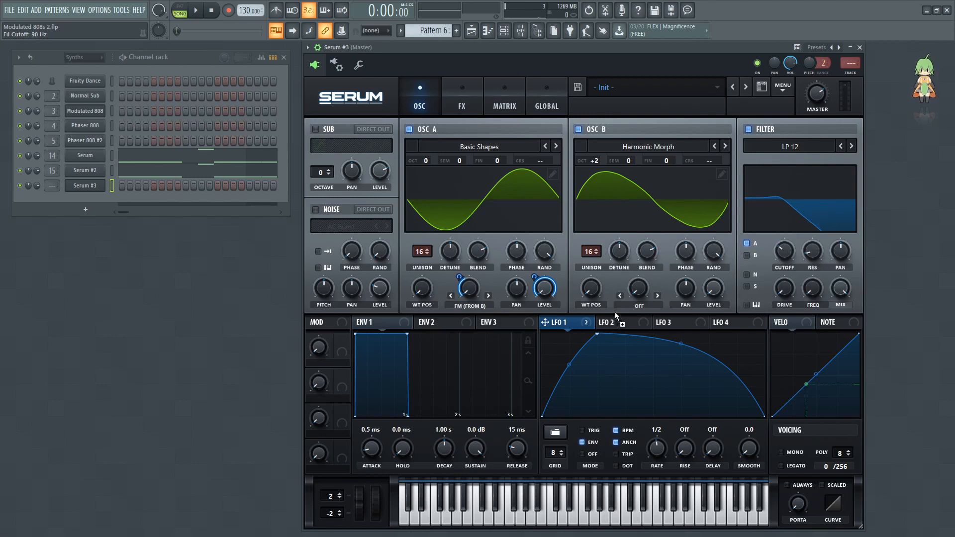
{"action": "left_click_drag", "start_coordinate": [772, 259], "coordinate": [815, 240]}
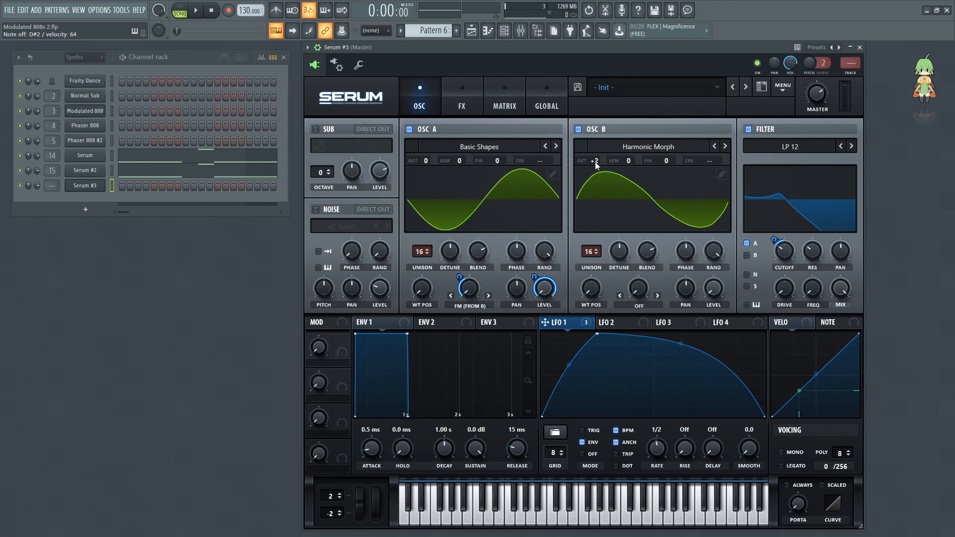
Enable the Tube distortion effect with more drive and place it first in the effects chain
{"action": "left_click", "coordinate": [461, 96]}
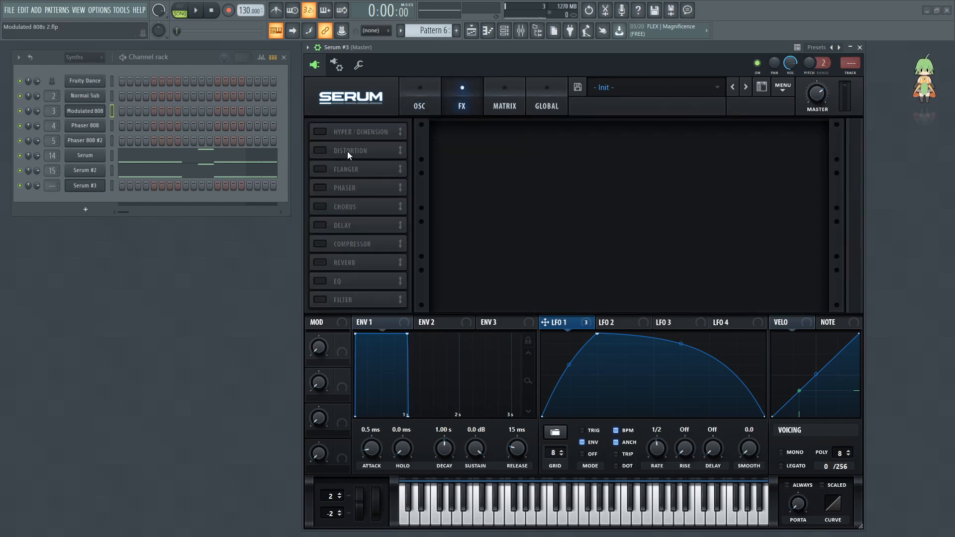
{"action": "left_click", "coordinate": [320, 150]}
{"action": "left_click_drag", "start_coordinate": [709, 146], "coordinate": [718, 133]}
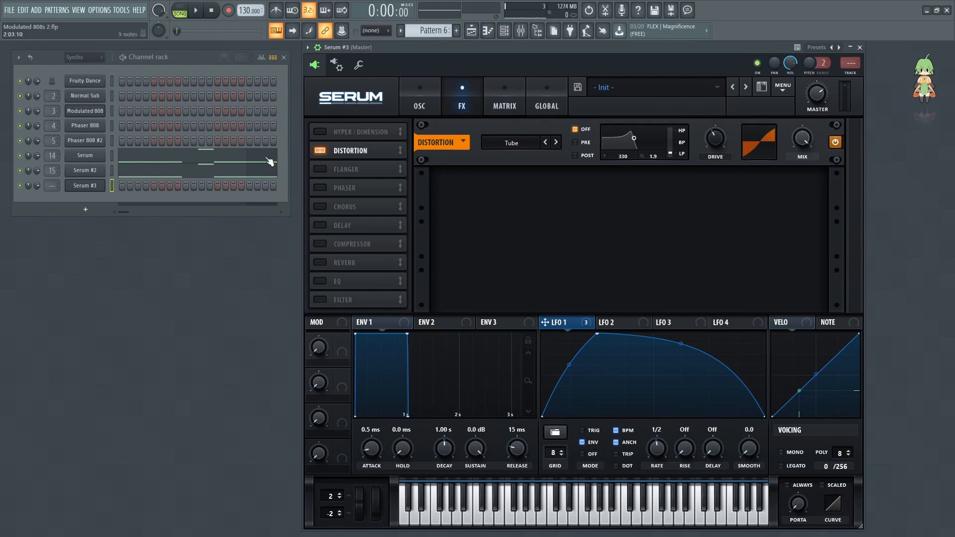
{"action": "left_click_drag", "start_coordinate": [351, 150], "coordinate": [352, 133]}
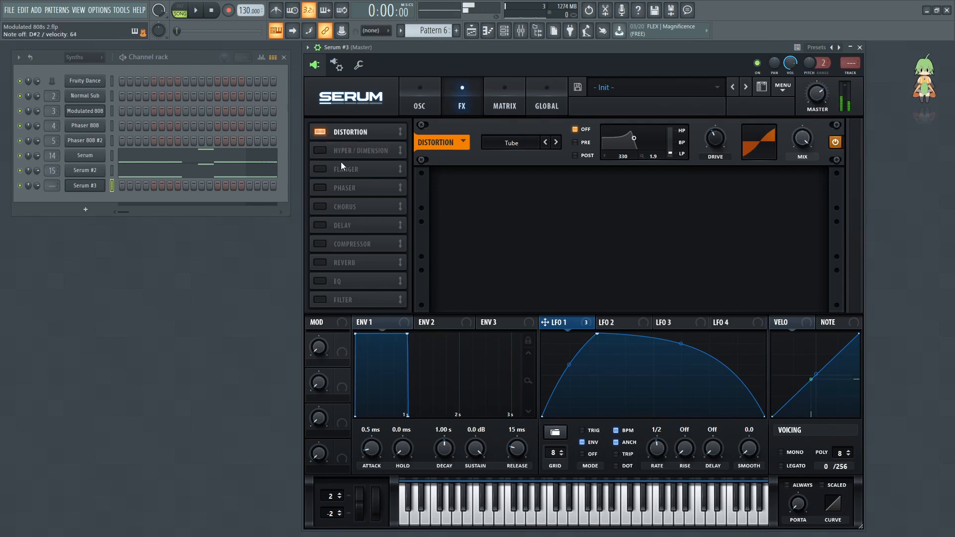
Enable the phaser and place it directly after the distortion, leaving the flanger off
{"action": "left_click", "coordinate": [317, 171]}
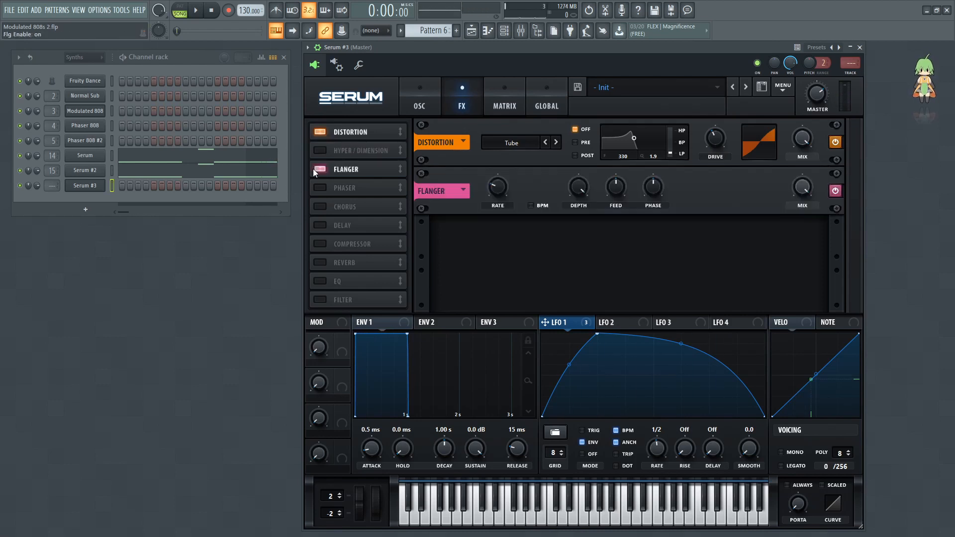
{"action": "left_click", "coordinate": [320, 169]}
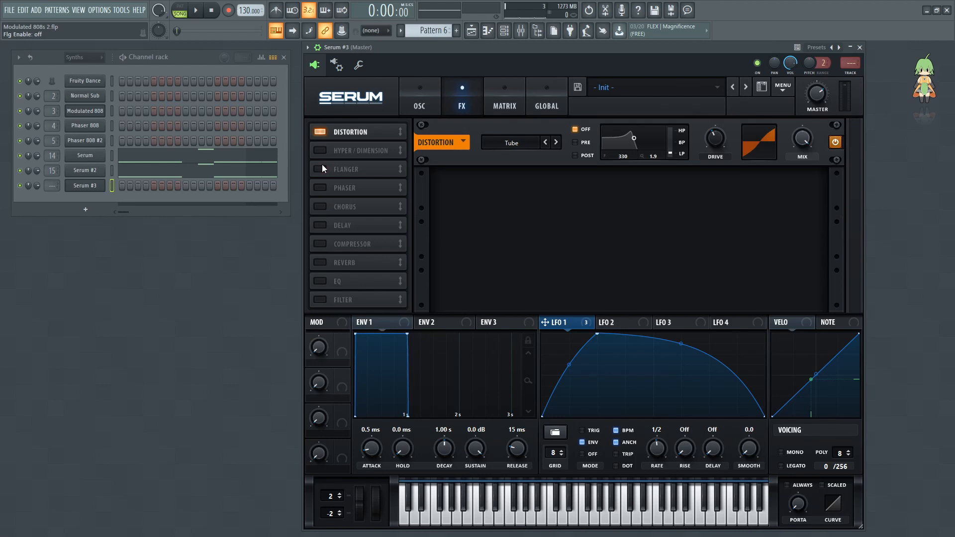
{"action": "left_click", "coordinate": [318, 190]}
{"action": "left_click_drag", "start_coordinate": [345, 185], "coordinate": [360, 145]}
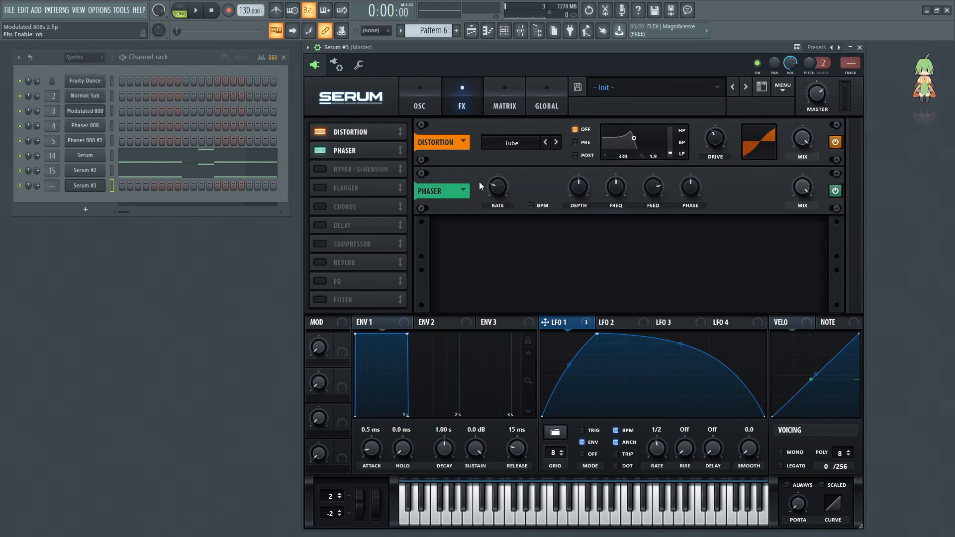
Lower the phaser's rate and frequency and raise its depth
{"action": "left_click_drag", "start_coordinate": [497, 191], "coordinate": [494, 228]}
{"action": "double_click", "coordinate": [581, 189]}
{"action": "key", "text": "Return"}
{"action": "left_click_drag", "start_coordinate": [616, 187], "coordinate": [607, 273]}
Set the phaser's feedback to 44 and its phase to 99
{"action": "double_click", "coordinate": [651, 193]}
{"action": "type", "text": "44"}
{"action": "key", "text": "Return"}
{"action": "double_click", "coordinate": [689, 189]}
{"action": "type", "text": "99"}
{"action": "key", "text": "Return"}
Enable the EQ after the phaser and make its high band a low-pass with a lowered frequency
{"action": "left_click", "coordinate": [320, 280]}
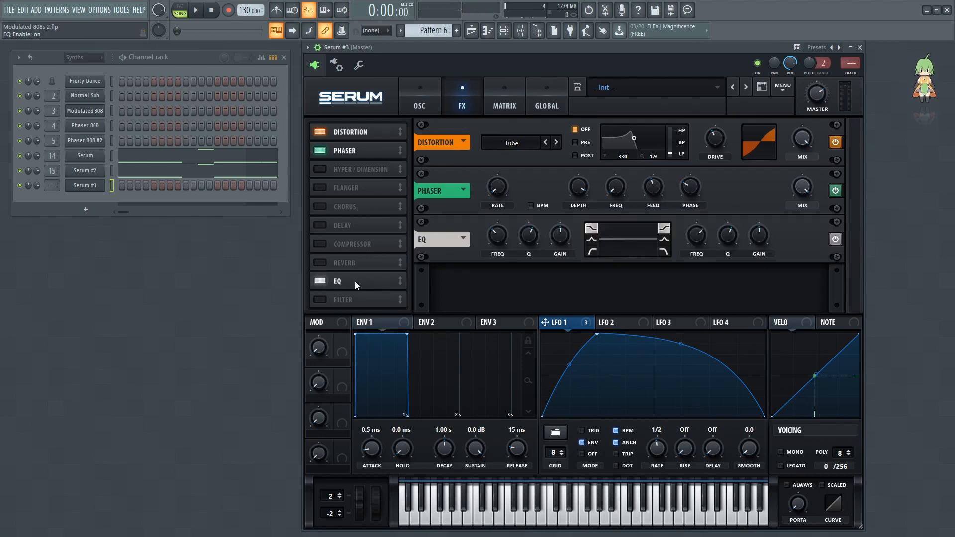
{"action": "left_click_drag", "start_coordinate": [354, 281], "coordinate": [350, 172]}
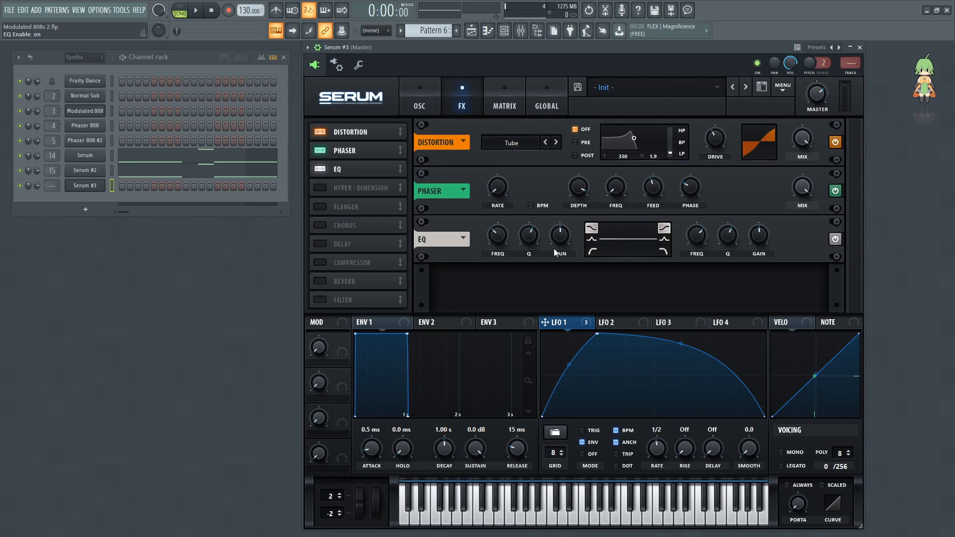
{"action": "left_click", "coordinate": [664, 251]}
{"action": "left_click_drag", "start_coordinate": [694, 237], "coordinate": [697, 279]}
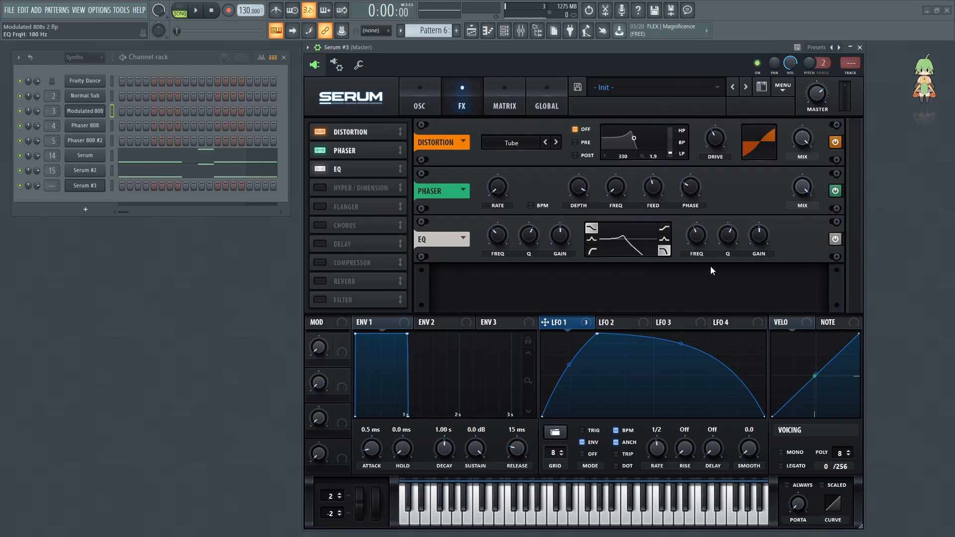
Set the EQ high band's frequency to 180 Hz and its Q to 45
{"action": "double_click", "coordinate": [697, 238]}
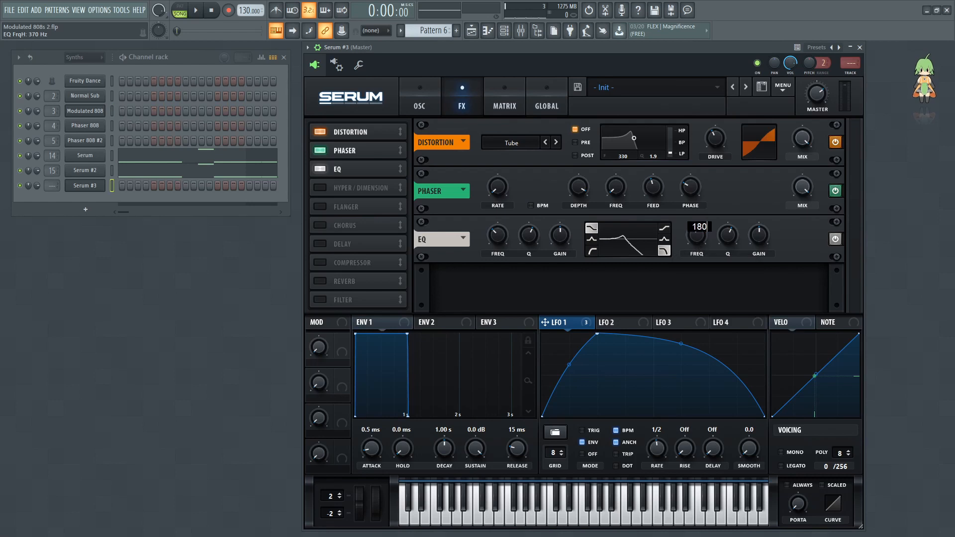
{"action": "key", "text": "Return"}
{"action": "double_click", "coordinate": [728, 233]}
{"action": "type", "text": "4"}
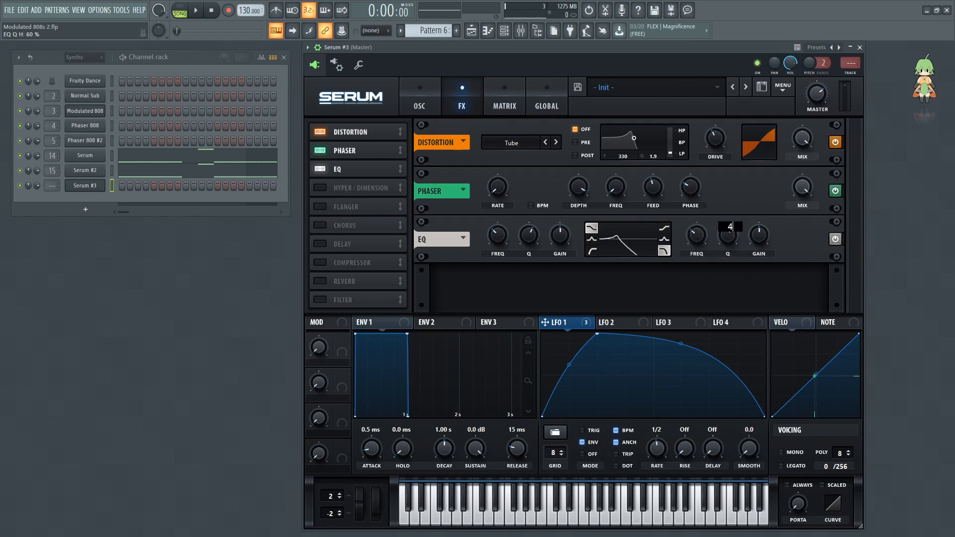
{"action": "type", "text": "5"}
{"action": "key", "text": "Return"}
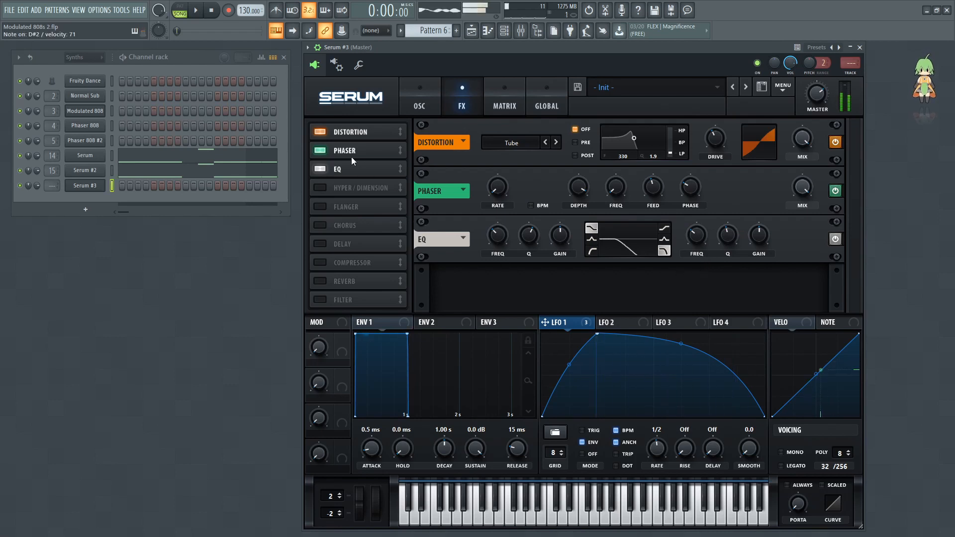
Switch the EQ, phaser and distortion off and back on to compare the sound with and without effects
{"action": "left_click", "coordinate": [319, 169]}
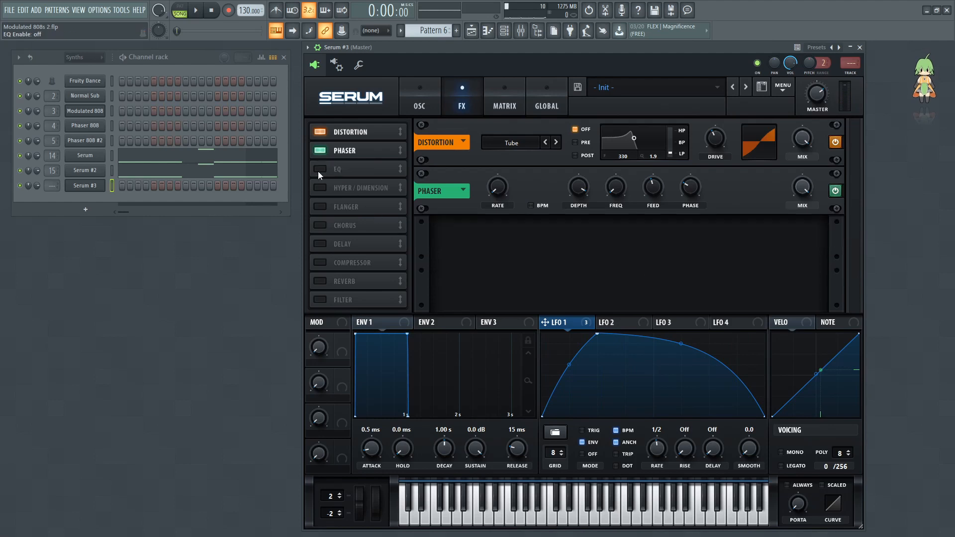
{"action": "left_click", "coordinate": [319, 150]}
{"action": "left_click", "coordinate": [322, 134]}
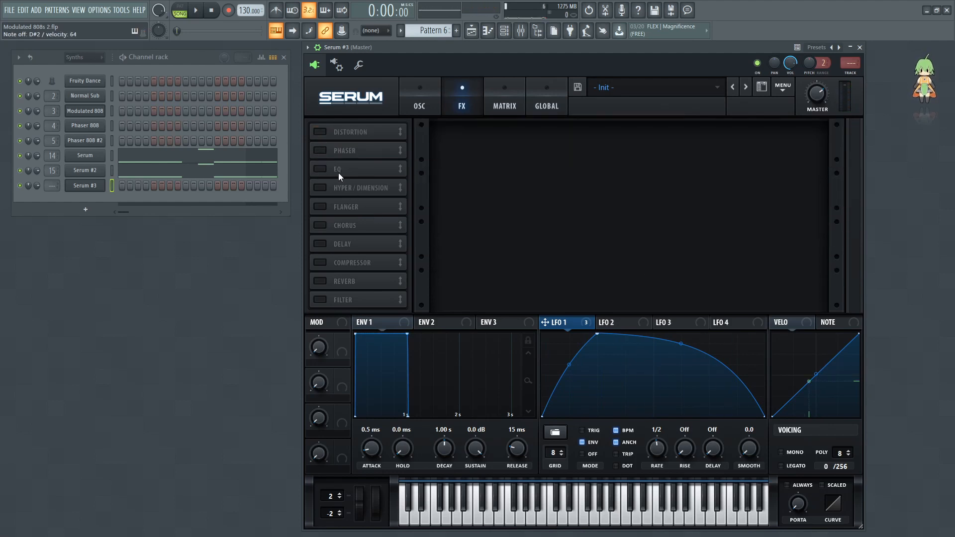
{"action": "left_click", "coordinate": [326, 172]}
{"action": "left_click", "coordinate": [323, 151]}
{"action": "left_click", "coordinate": [326, 132]}
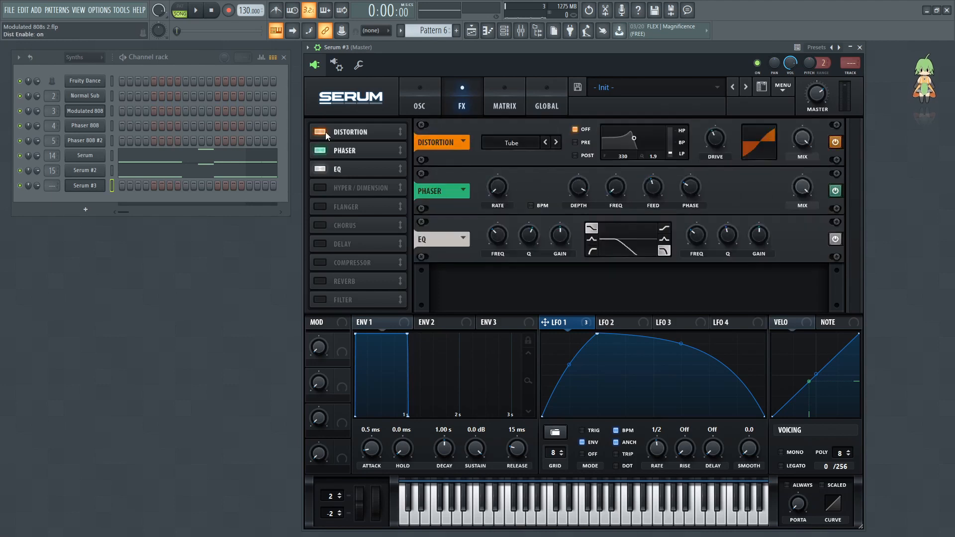
{"action": "left_click", "coordinate": [419, 100]}
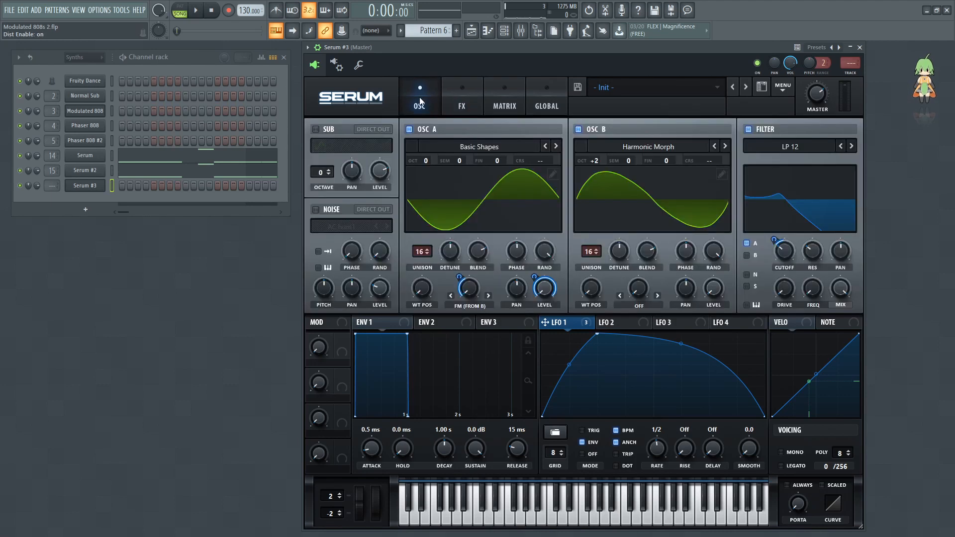
{"action": "left_click", "coordinate": [461, 100]}
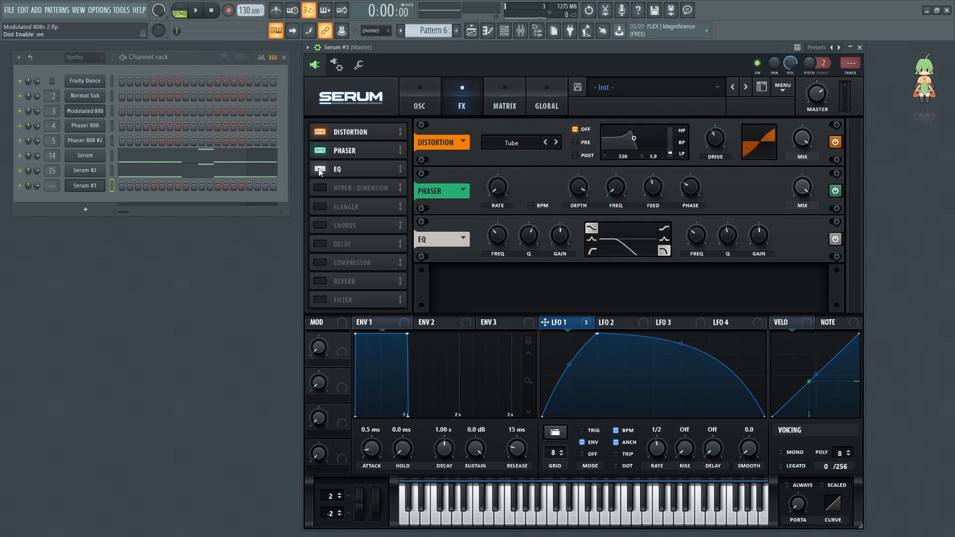
{"action": "left_click", "coordinate": [419, 100]}
Show the mixer and bring up the Serum #3 channel's instrument window
{"action": "key", "text": "F9"}
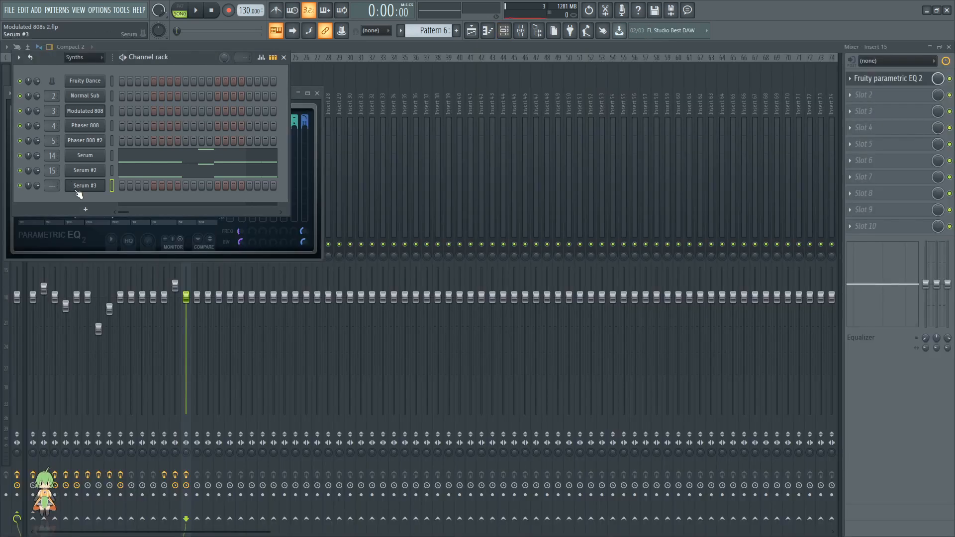
{"action": "left_click", "coordinate": [84, 185]}
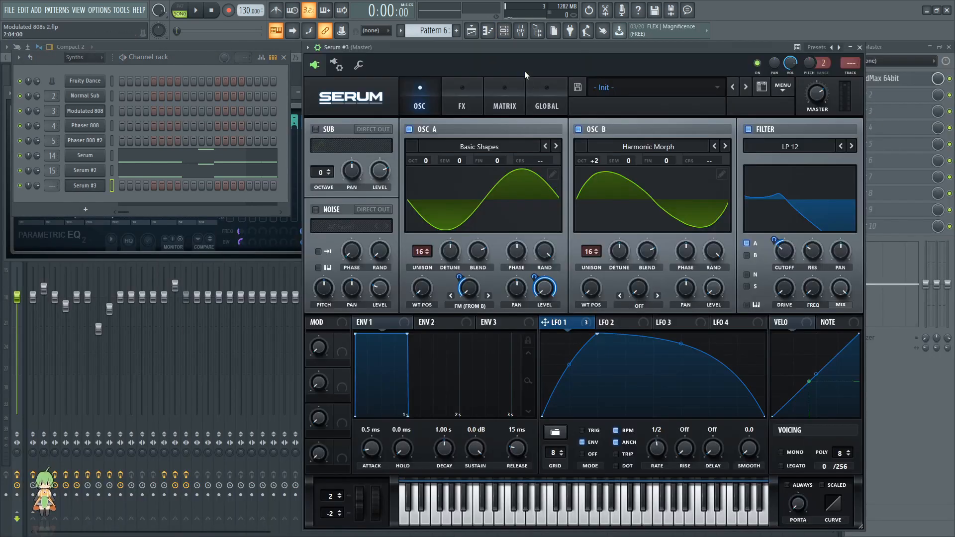